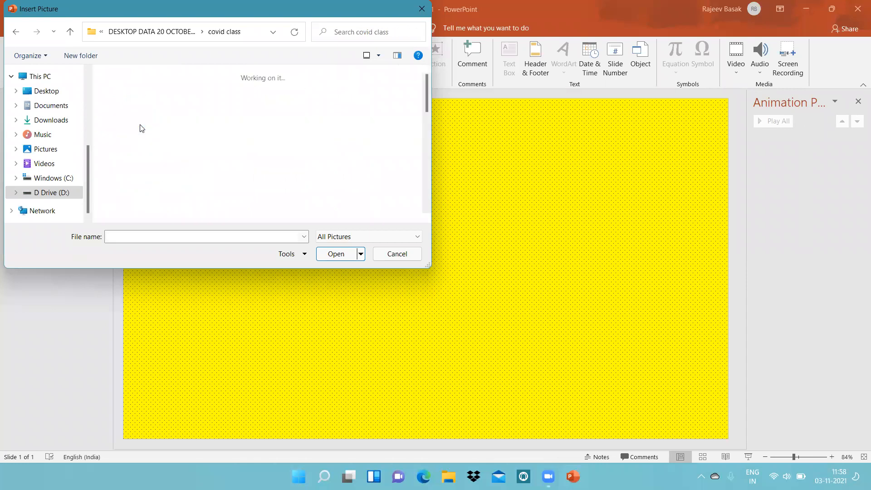
- Insert the red car picture from the covid class folder and move it slightly left of the slide's centre
scroll(337, 146, "down", 1)
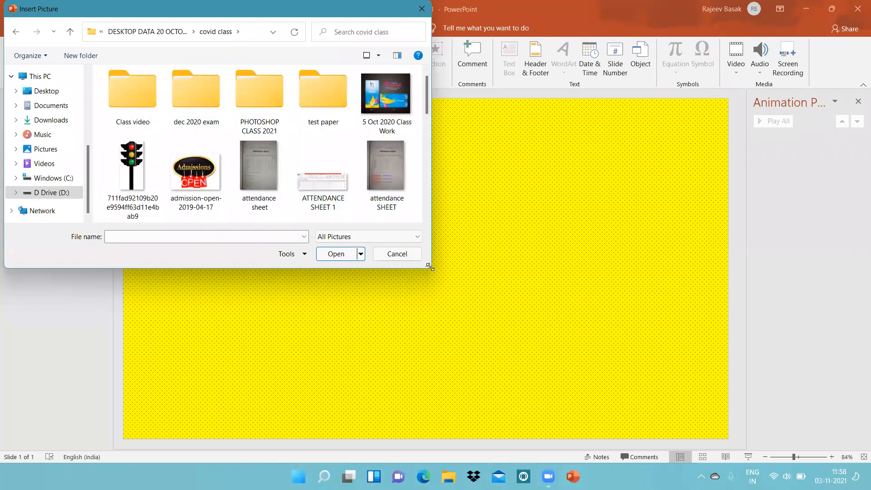
left_click_drag(429, 267, 521, 408)
left_click(201, 256)
left_click(428, 395)
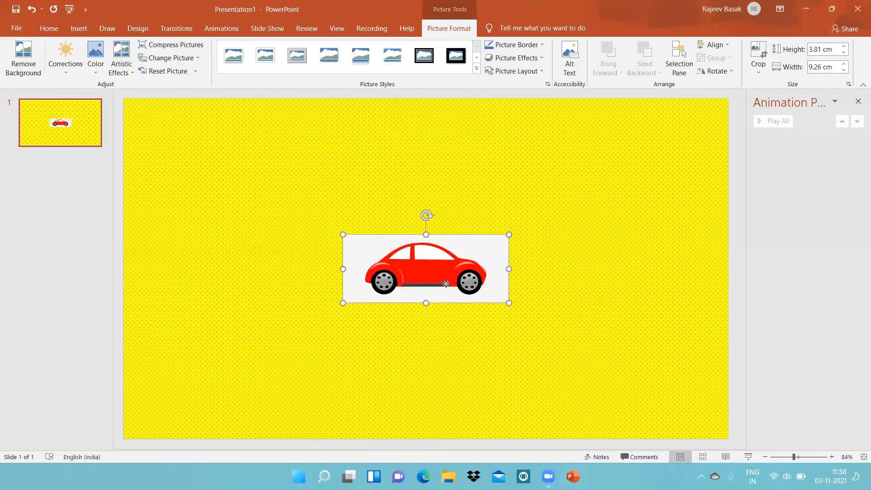
left_click_drag(446, 283, 375, 288)
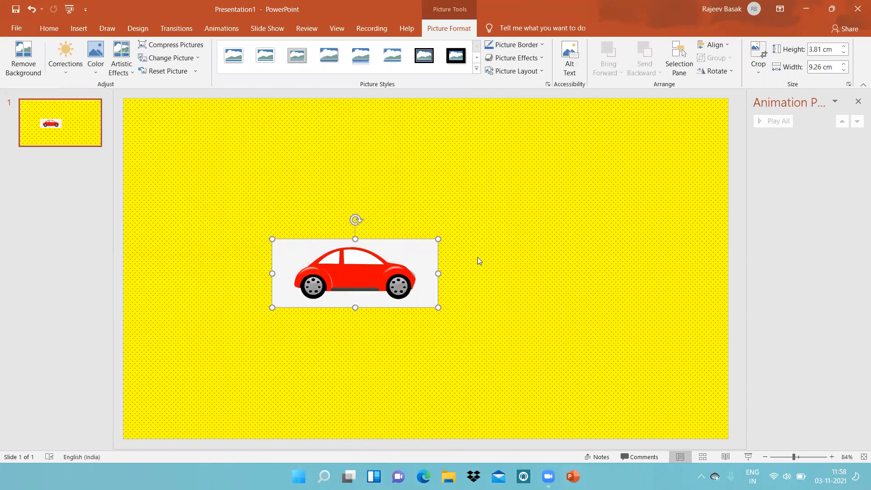
- Add a Right motion path animation to the red car picture
left_click(495, 225)
left_click(331, 256)
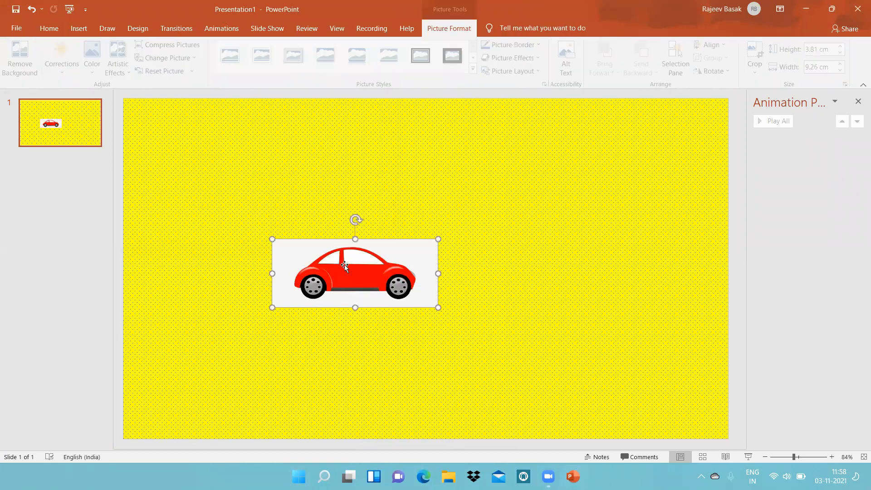
left_click(218, 29)
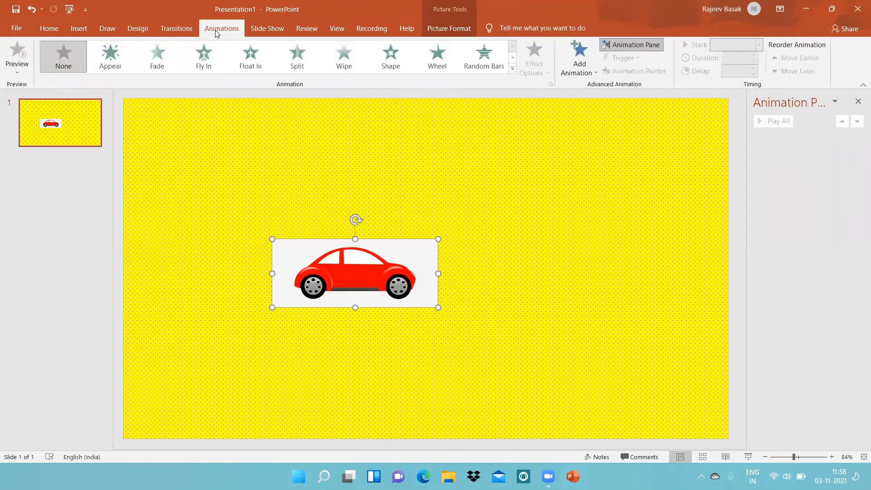
left_click(578, 74)
scroll(653, 390, "down", 3)
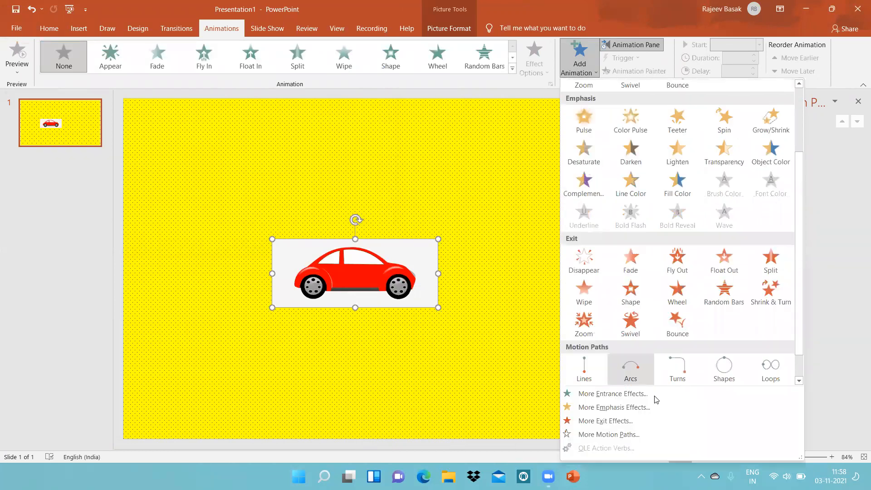
left_click(613, 436)
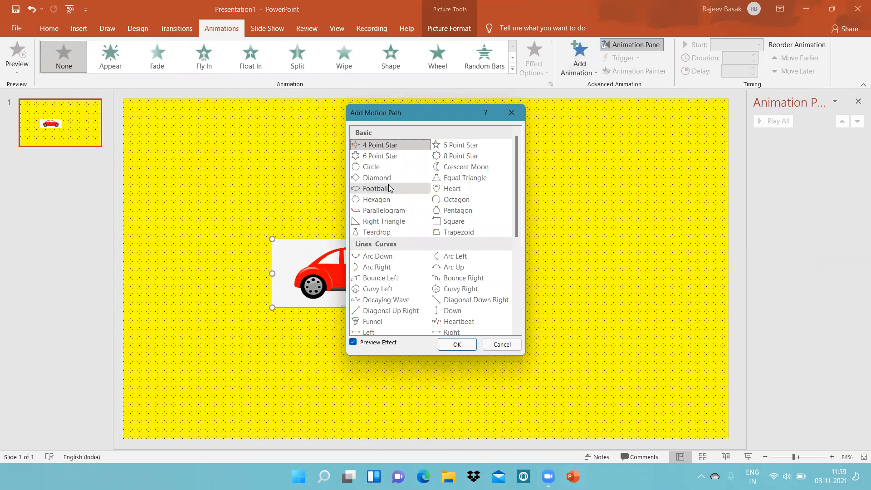
scroll(393, 211, "down", 3)
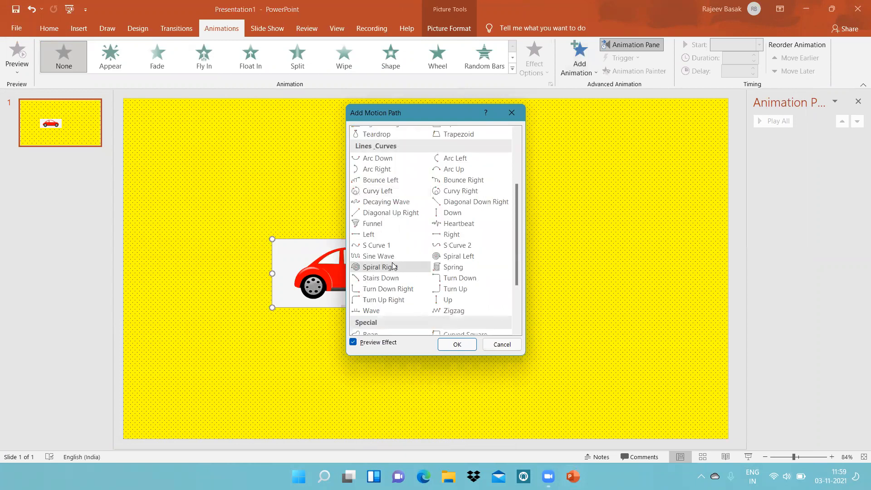
left_click(448, 236)
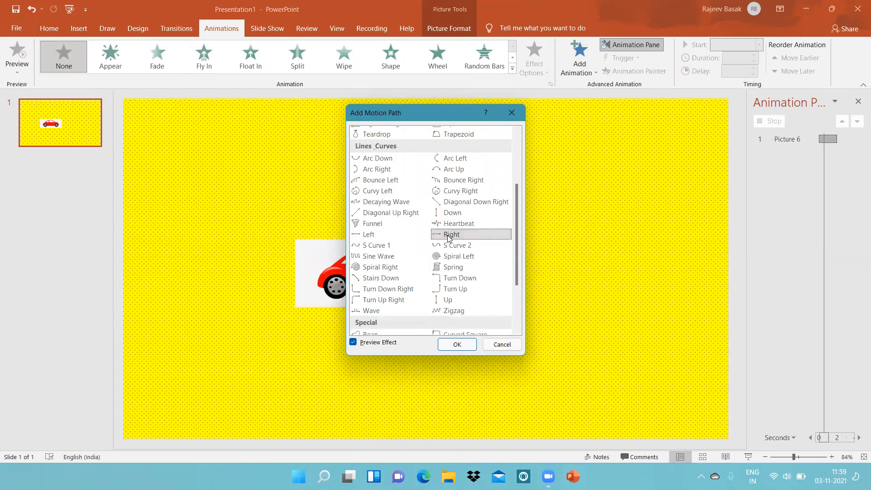
left_click(457, 345)
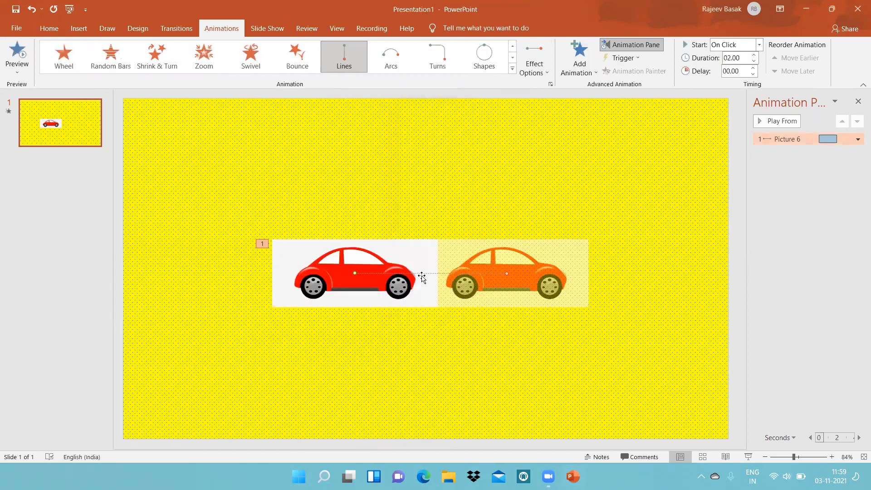
- Extend the end of the car's motion path beyond the slide's right edge and preview the animation
left_click_drag(506, 273, 723, 273)
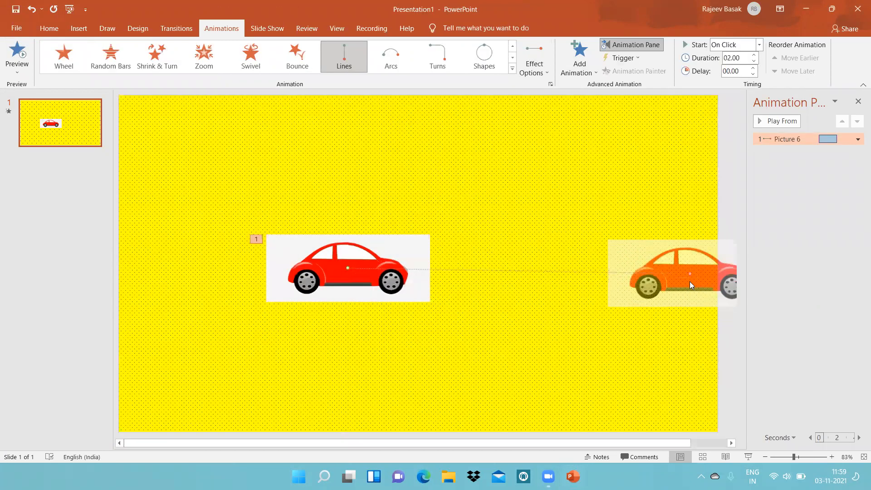
scroll(482, 281, "down", 4)
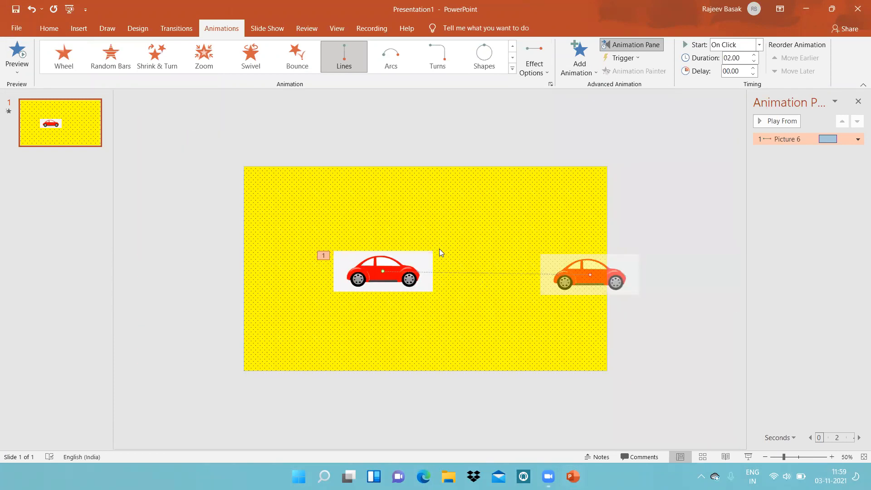
left_click(608, 274)
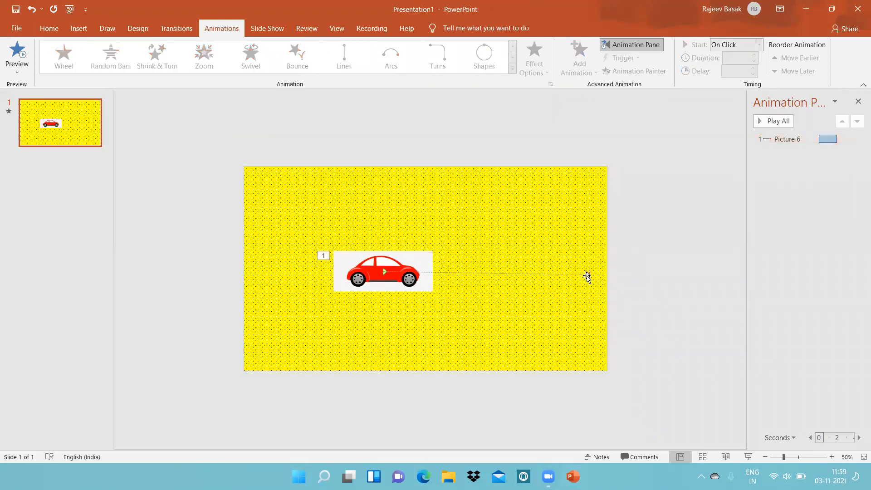
left_click(587, 276)
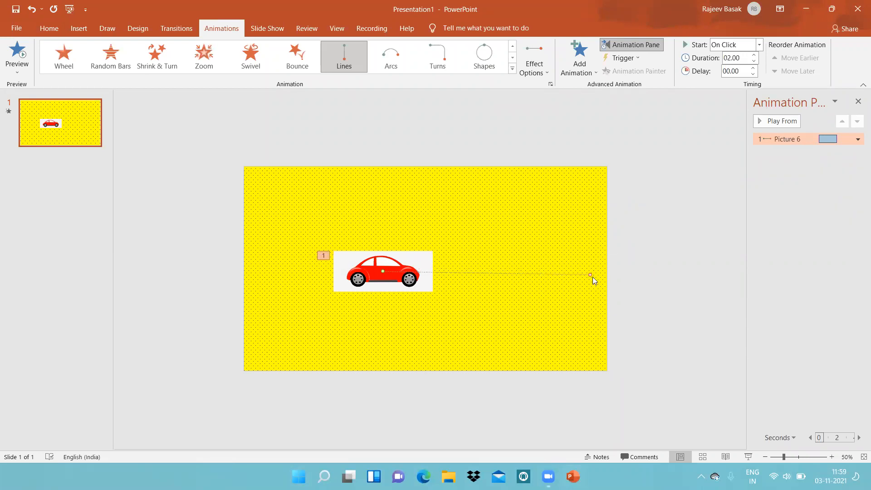
left_click_drag(592, 276, 654, 274)
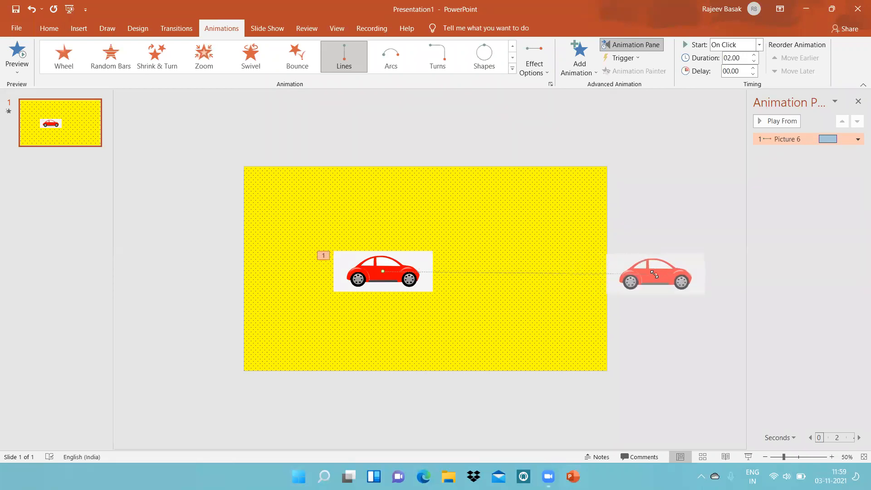
left_click(520, 303)
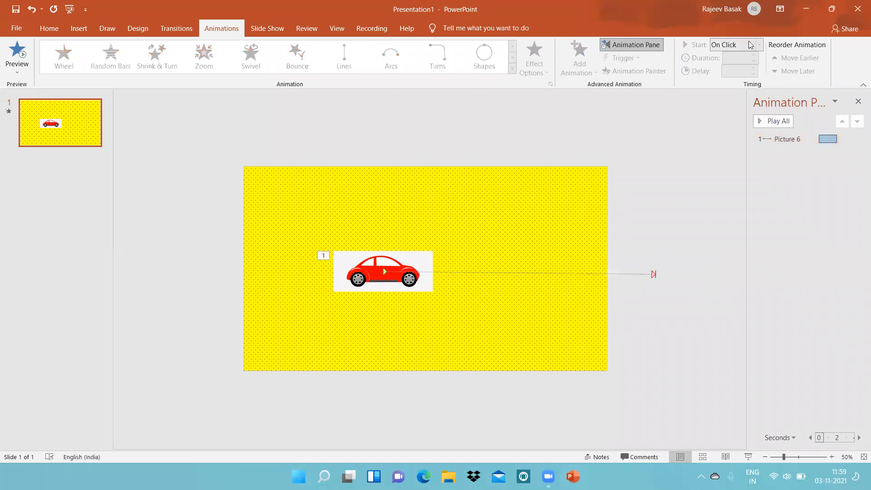
left_click(773, 125)
- Switch to Chrome and open google.com
left_click(50, 29)
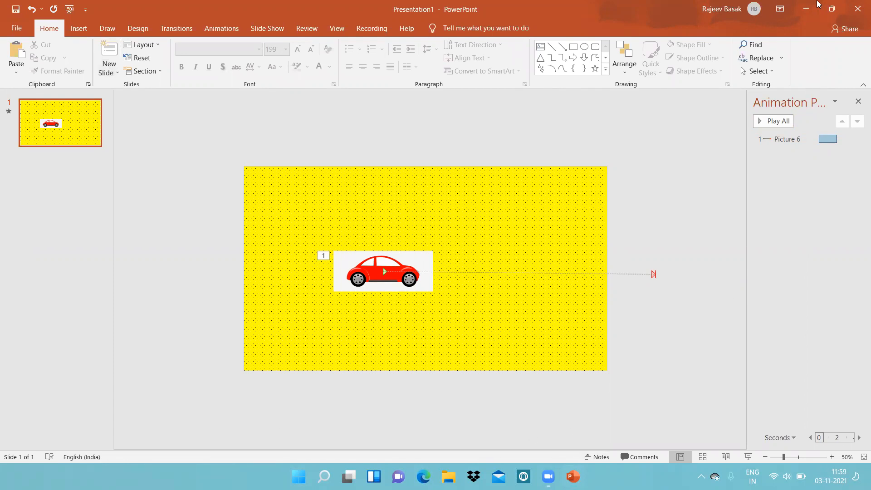
left_click(805, 8)
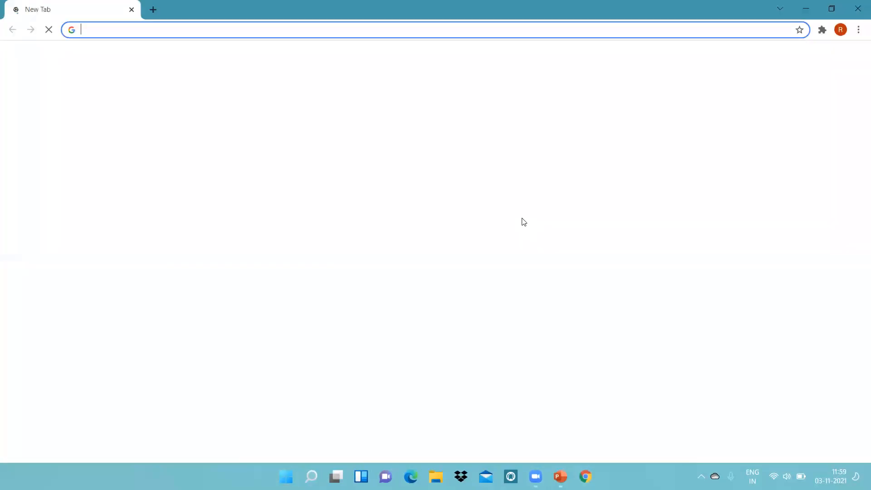
type("GOOGLE")
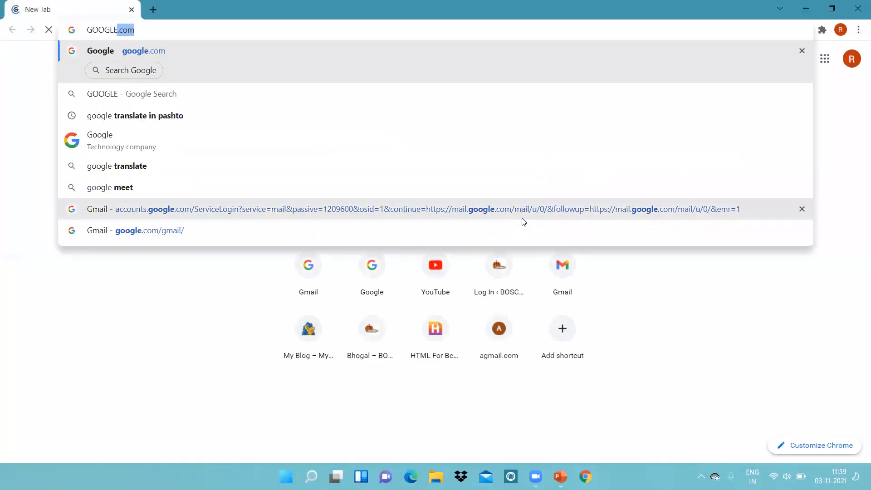
key("Return")
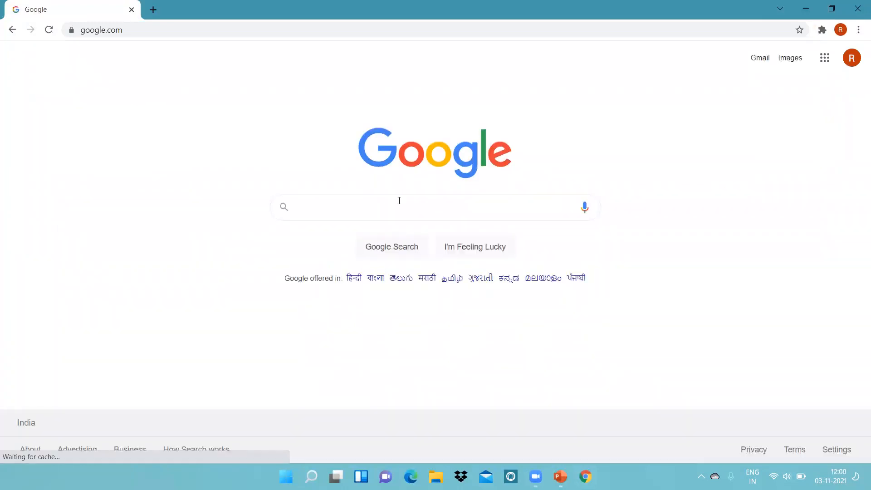
- Search Google for CAR.PNG and browse the image results
type("CAR")
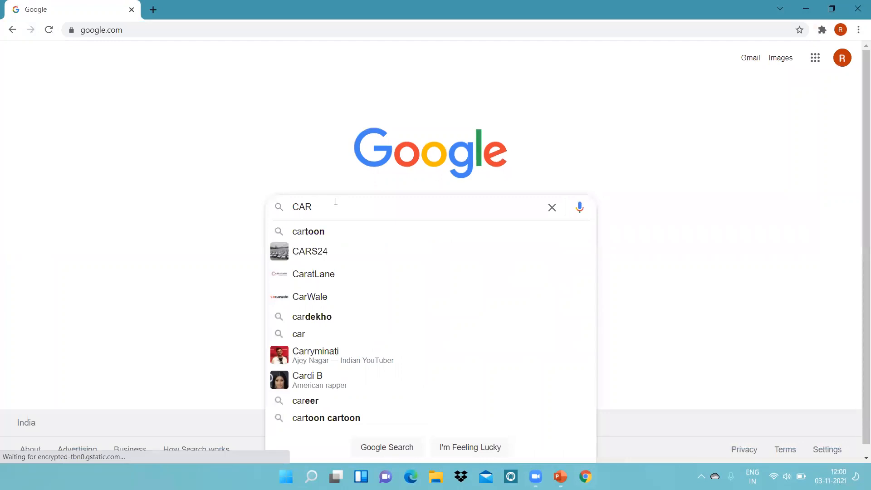
type(".PNG")
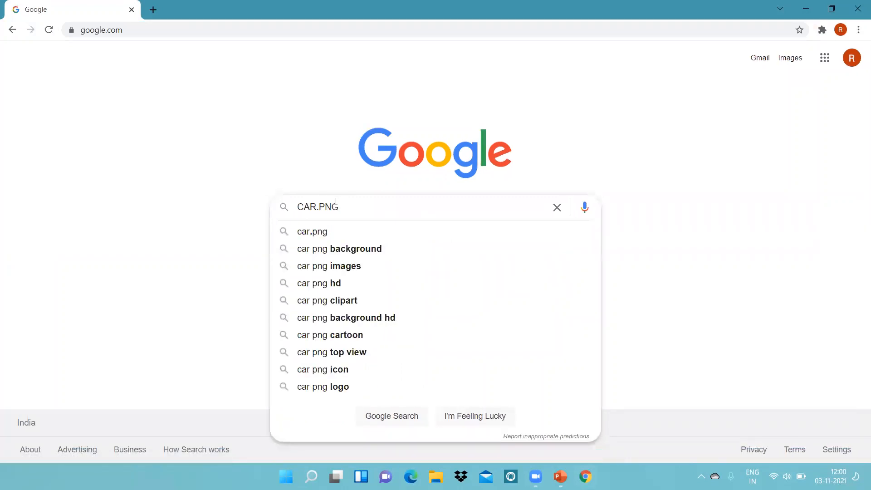
key("Return")
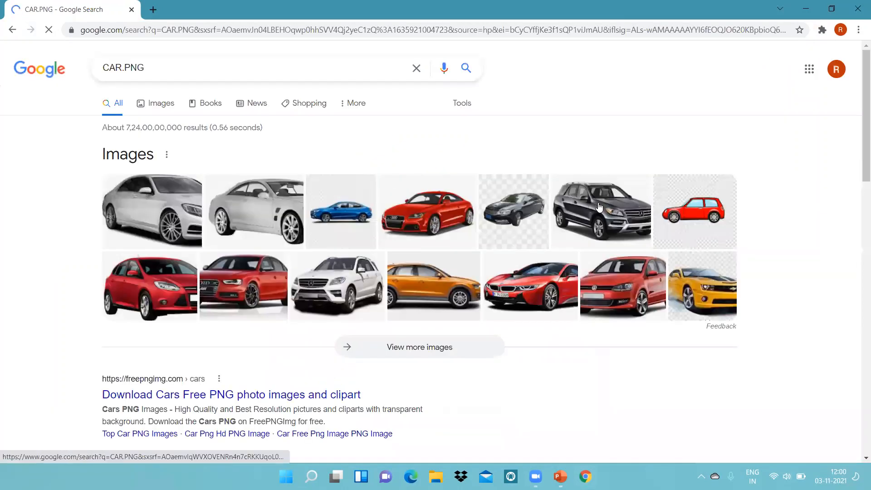
left_click(157, 106)
scroll(176, 139, "down", 1)
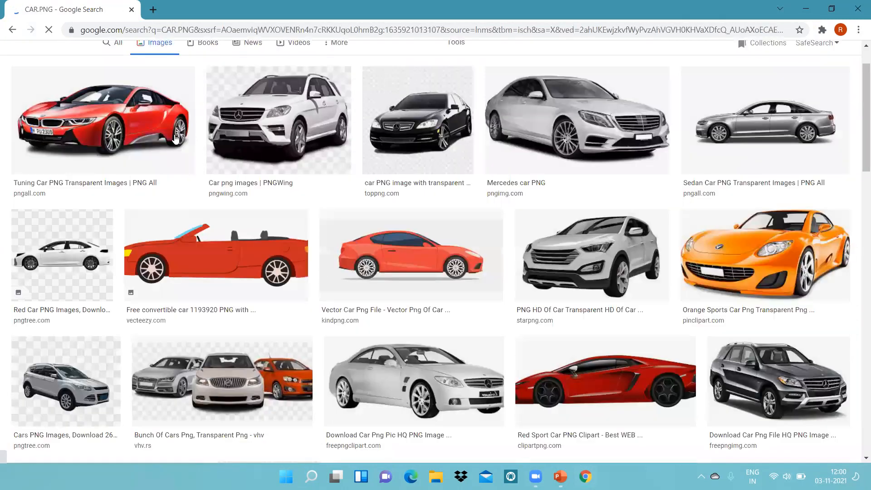
scroll(300, 133, "up", 1)
scroll(301, 134, "down", 3)
scroll(306, 137, "up", 4)
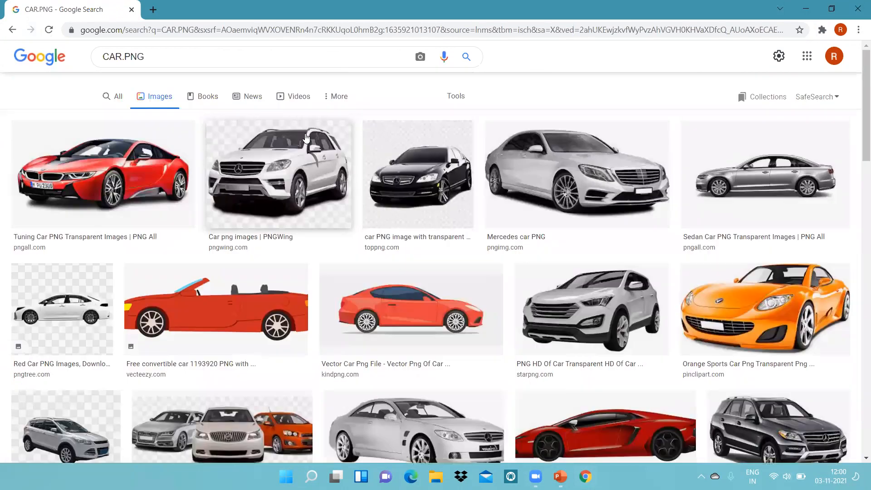
left_click(275, 162)
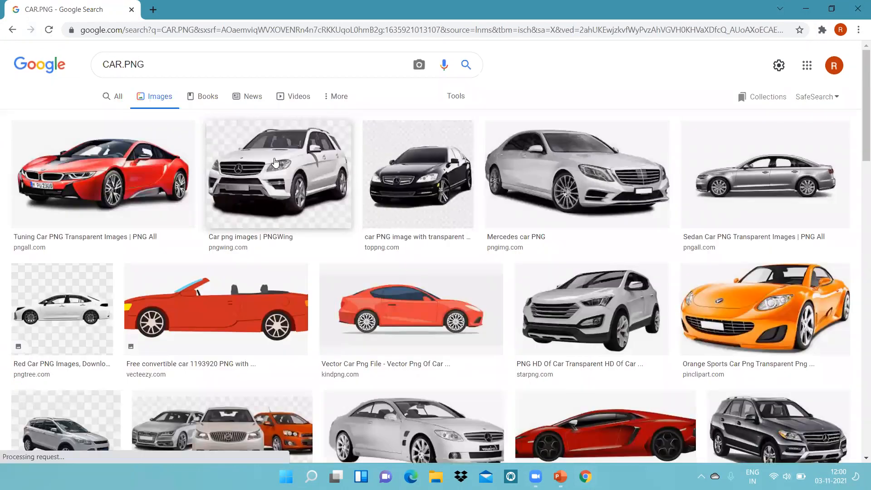
right_click(275, 161)
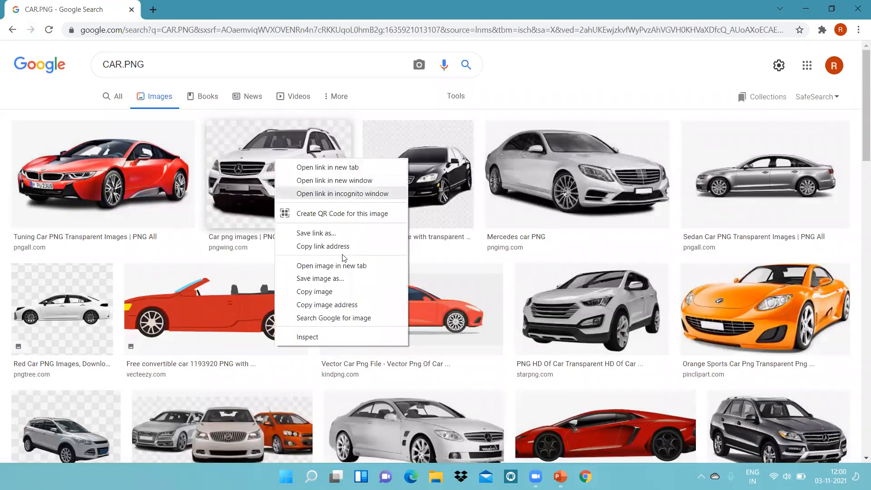
left_click(324, 280)
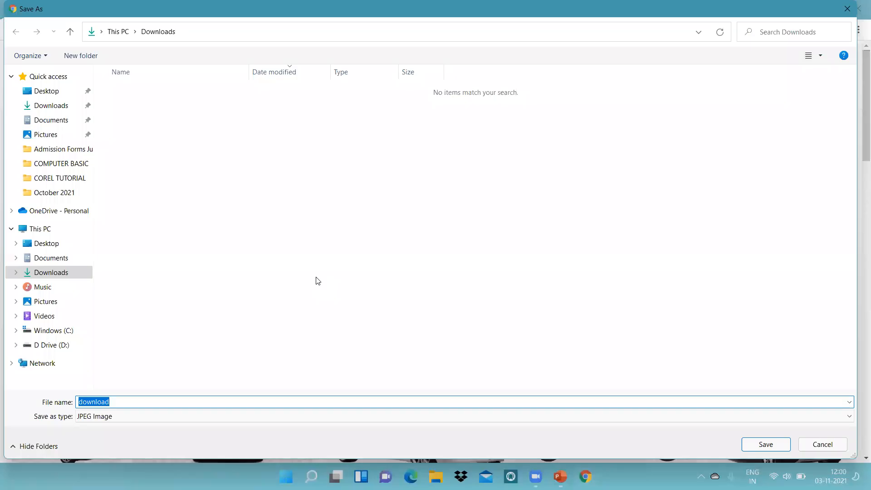
left_click(820, 445)
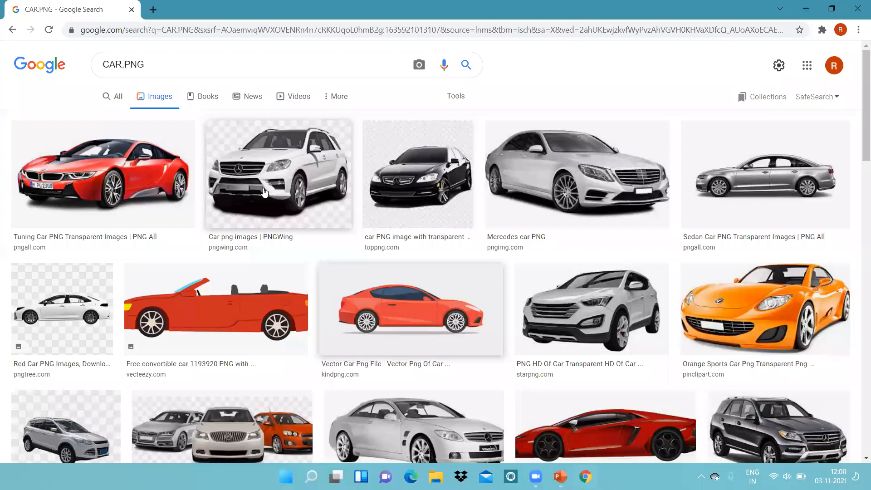
right_click(422, 164)
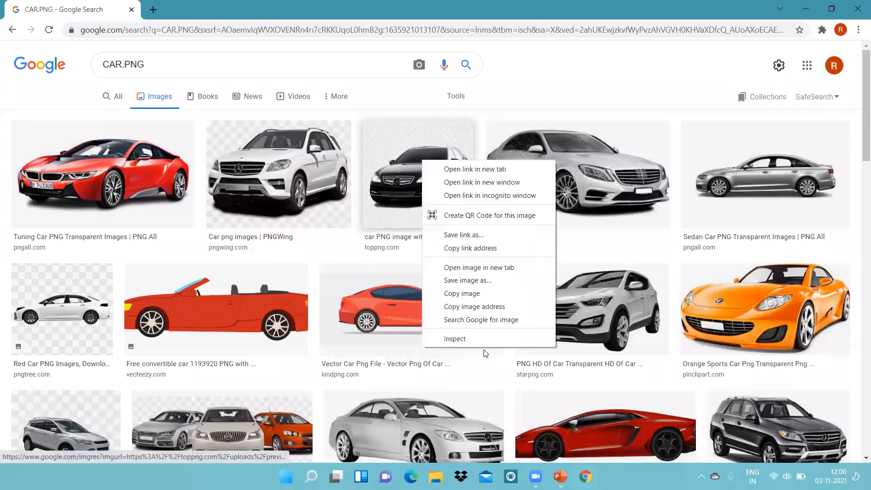
left_click(466, 280)
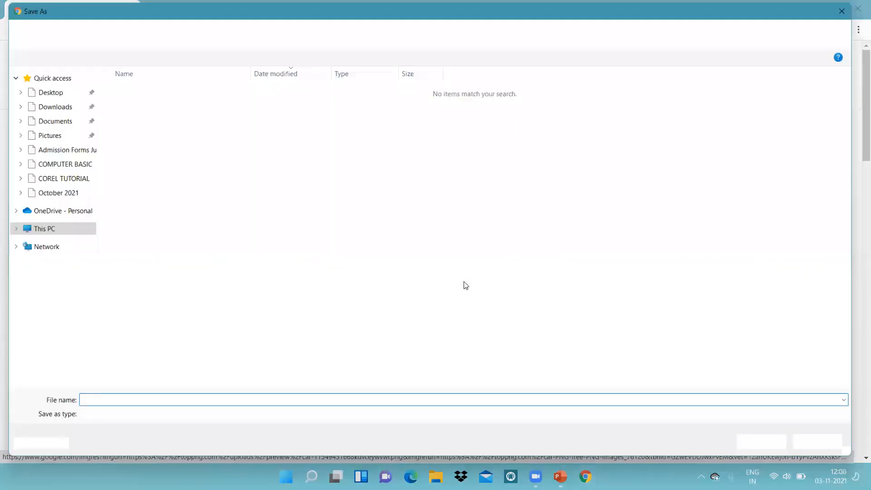
left_click(822, 444)
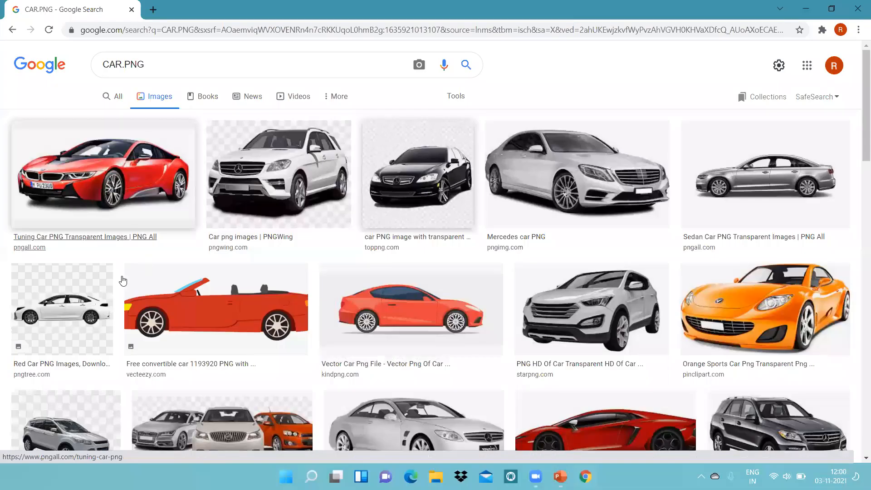
- Save the white sedan image from the search results to the Desktop as a PNG named download
right_click(62, 296)
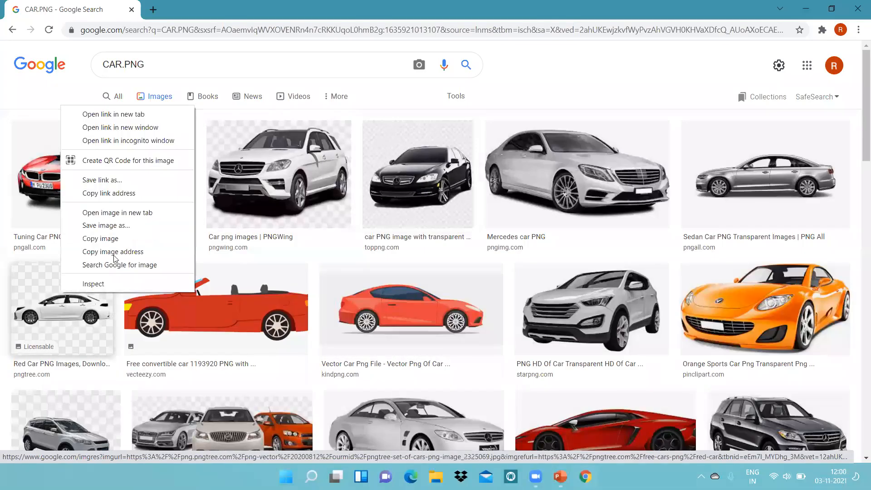
left_click(115, 226)
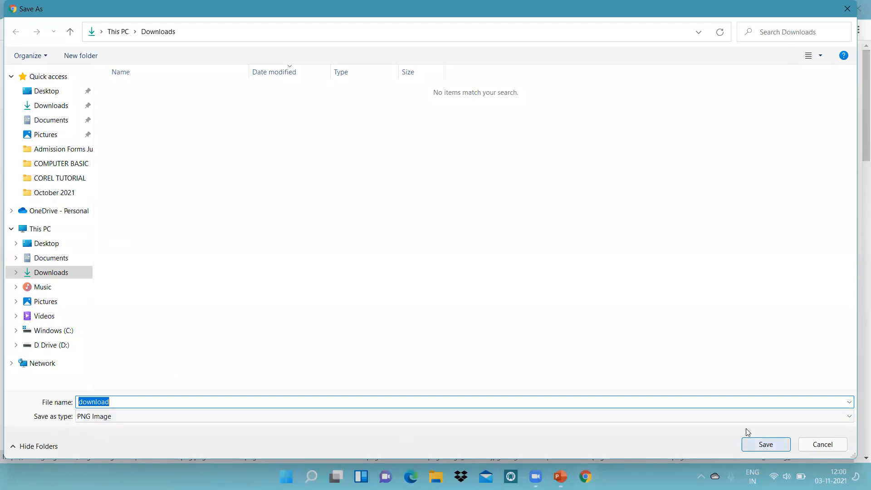
left_click(44, 90)
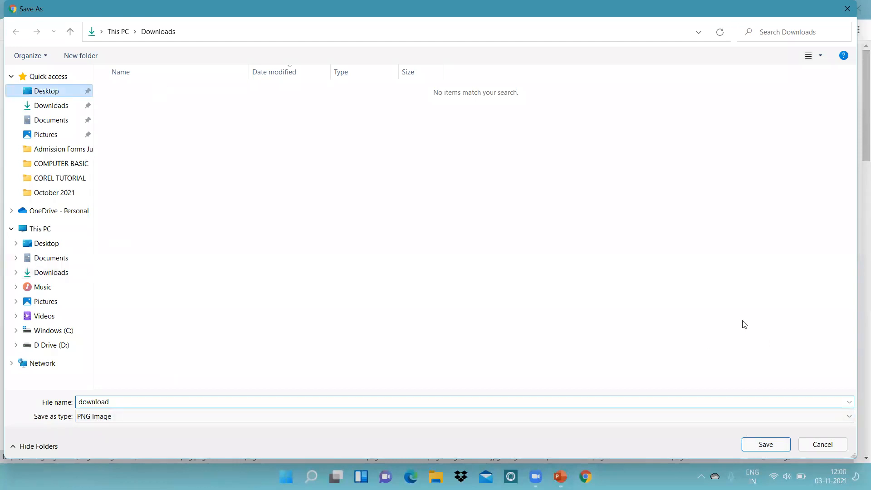
left_click(765, 445)
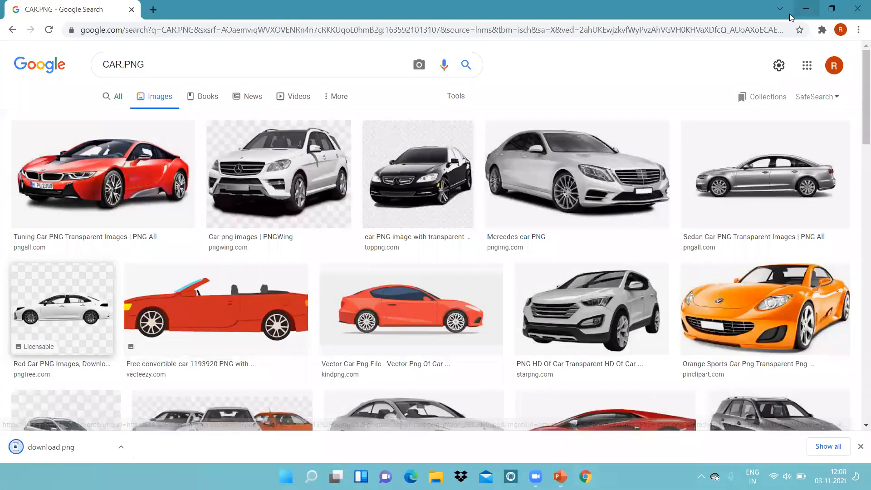
- Switch to PowerPoint and delete the red car picture from the slide
left_click(804, 10)
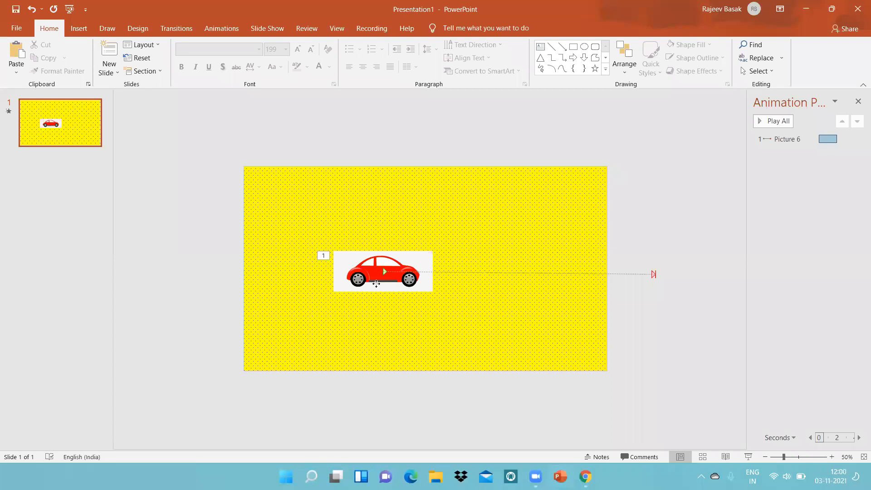
key("Delete")
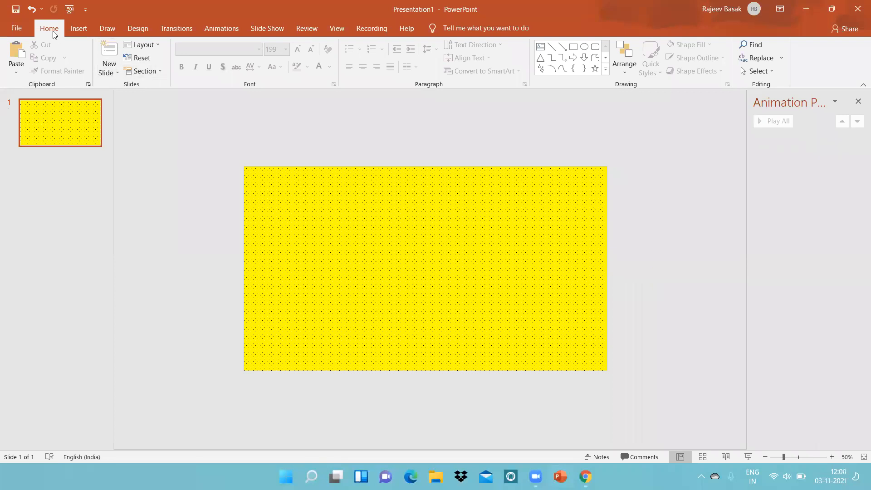
- Insert the download picture from the Desktop onto the slide, and delete it to discard the checkered image
left_click(79, 28)
left_click(88, 64)
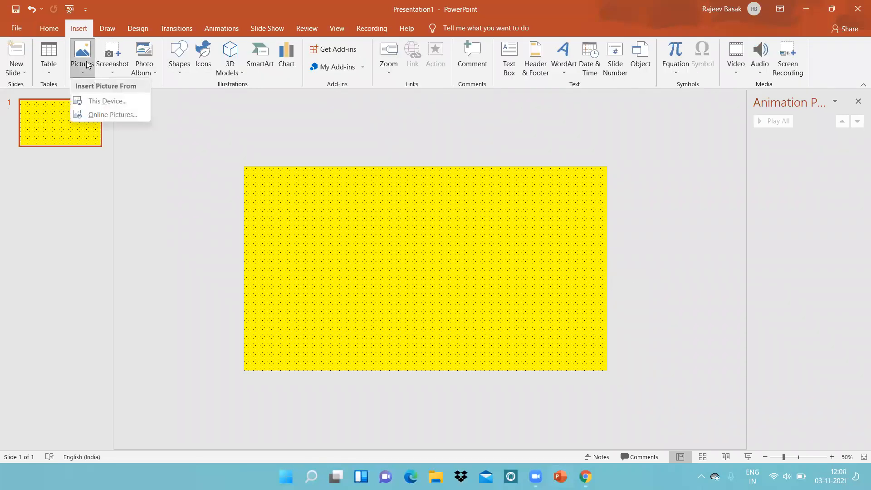
left_click(102, 102)
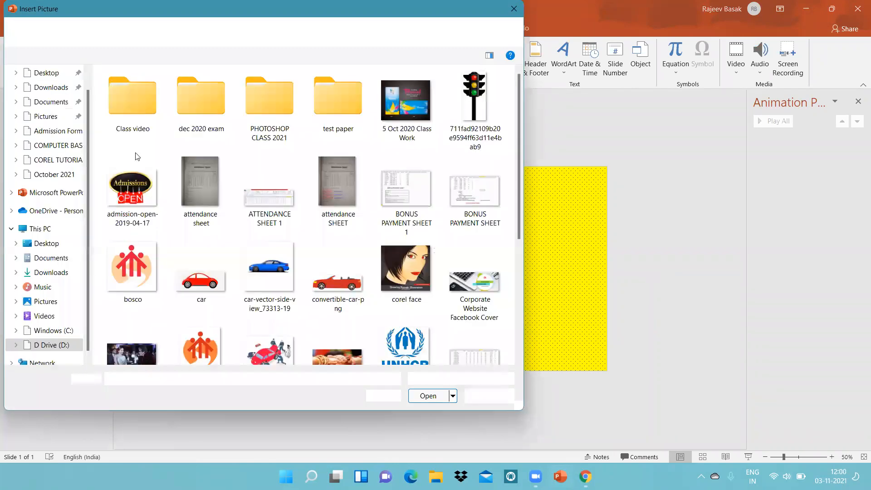
left_click(45, 73)
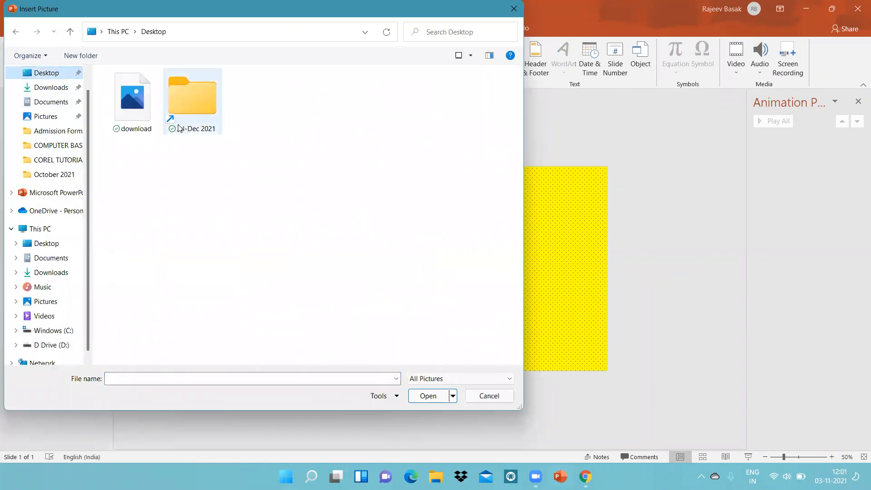
left_click(151, 106)
left_click(428, 395)
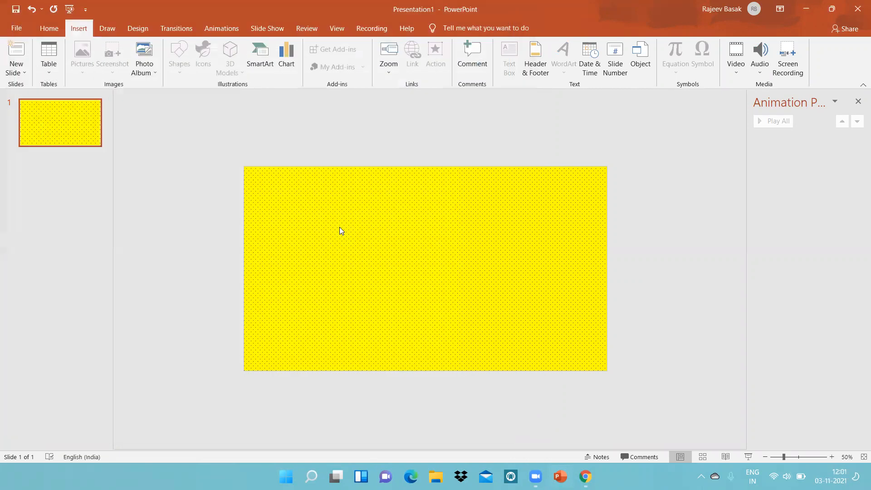
left_click(358, 249)
left_click(414, 259)
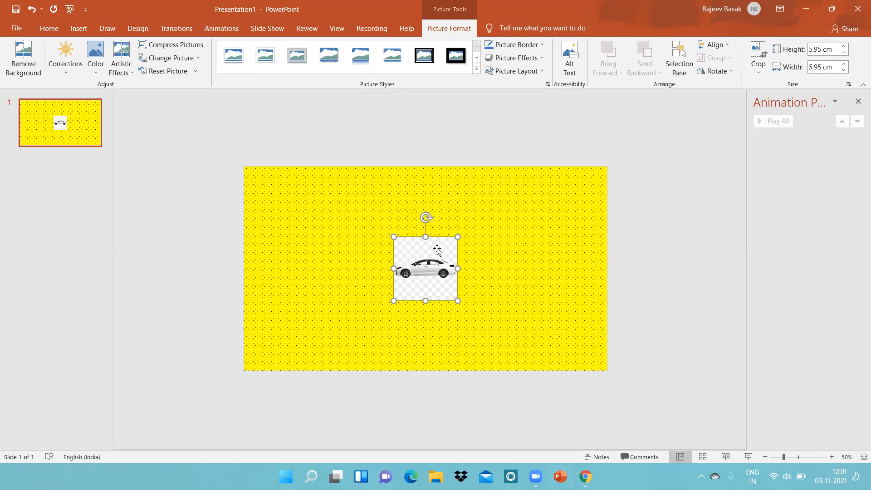
key("Delete")
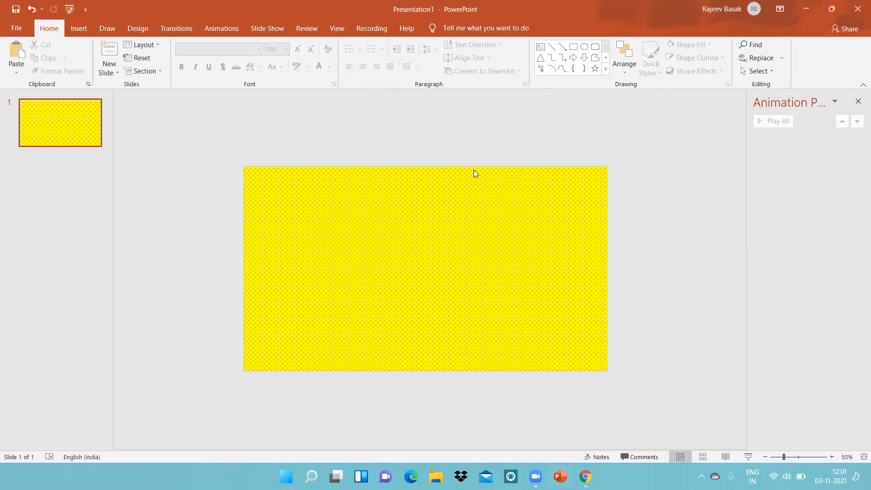
- Insert WordArt reading BOSCO on the slide, using the white-filled style with a blue outline
left_click(217, 29)
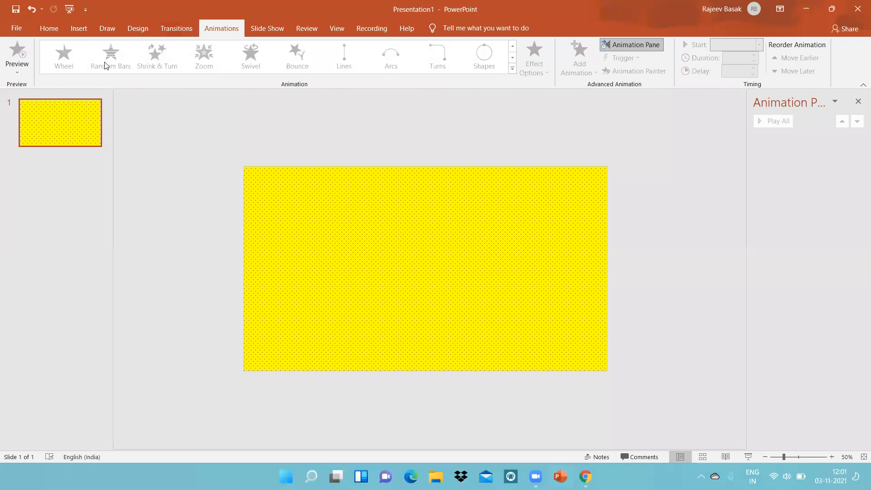
left_click(78, 28)
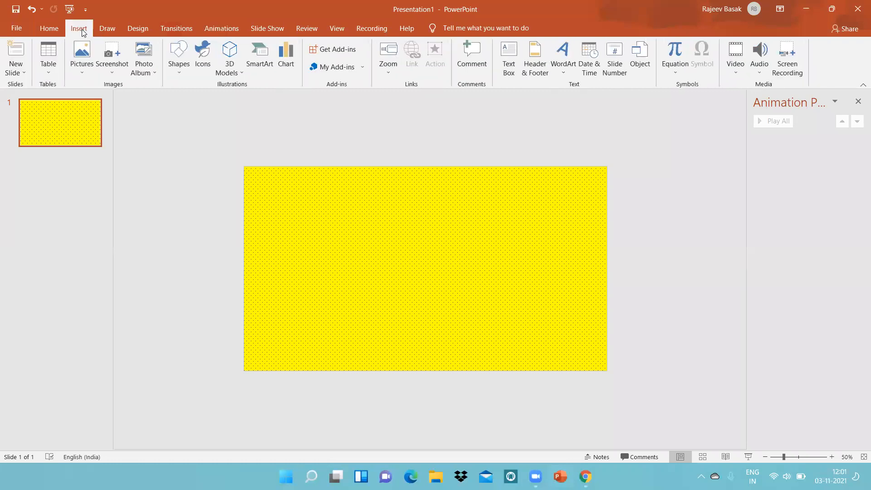
left_click(563, 56)
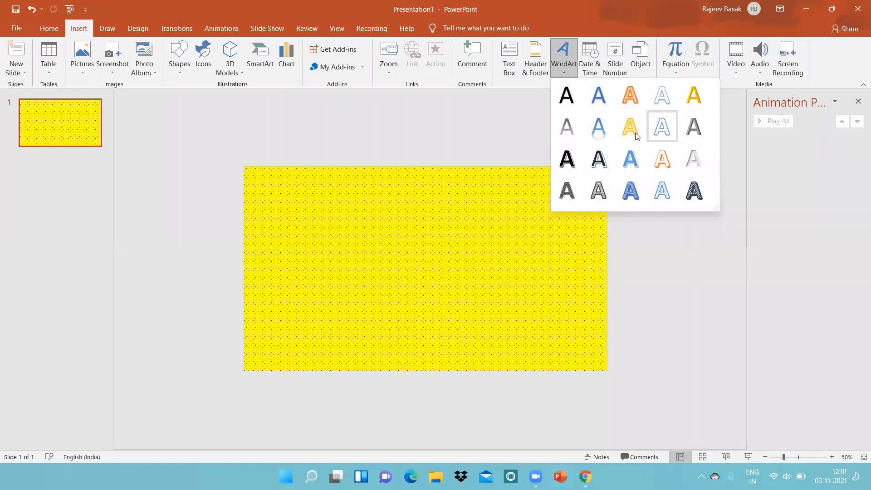
left_click(663, 126)
type("BOSCO")
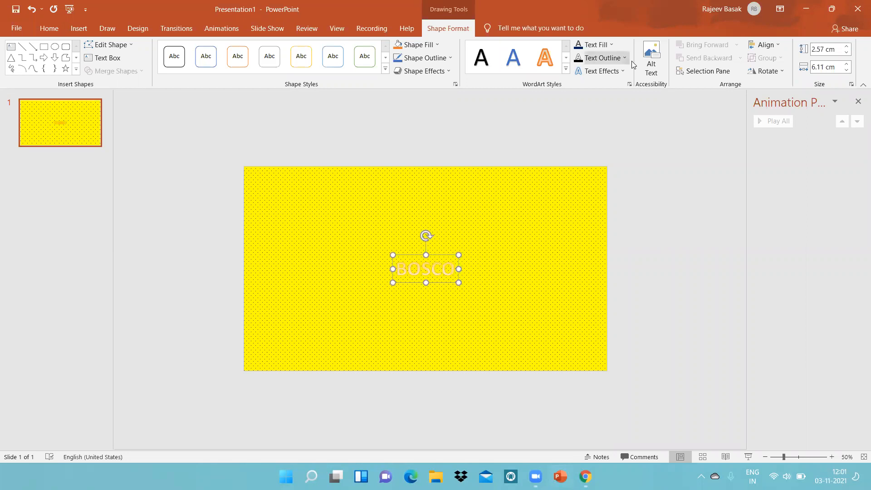
- Add the Shimmer emphasis effect to the BOSCO WordArt
left_click(227, 30)
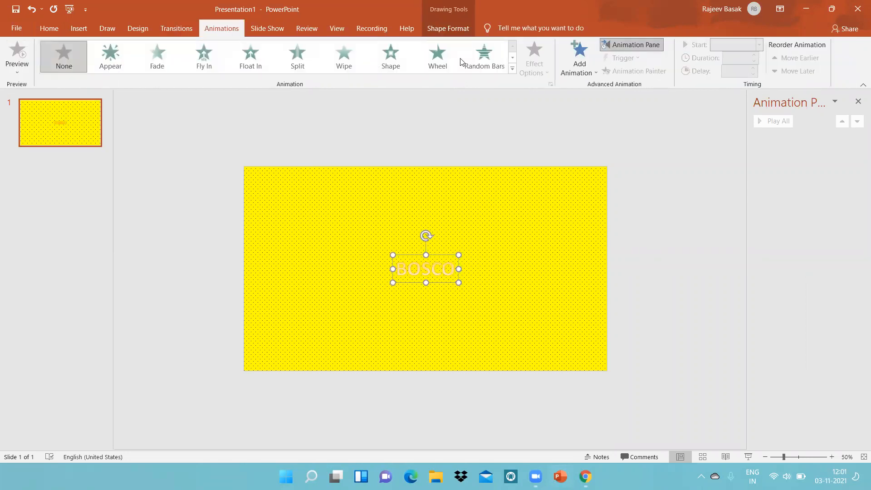
left_click(583, 73)
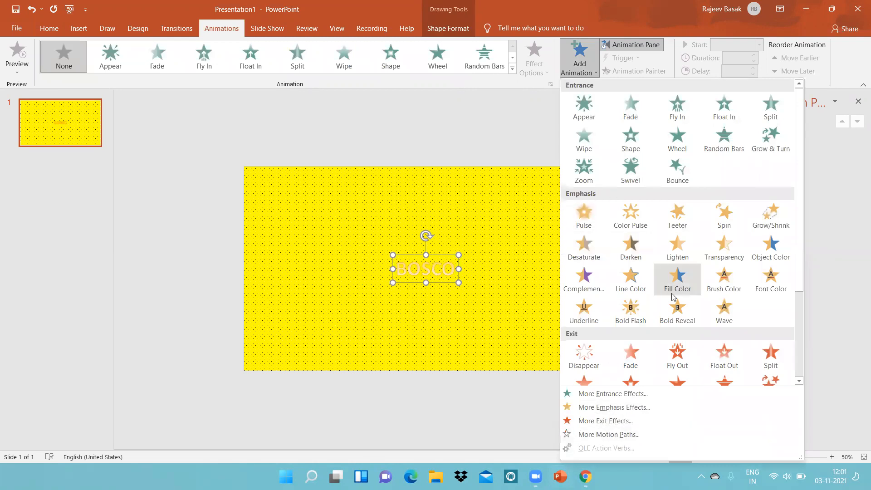
left_click(628, 407)
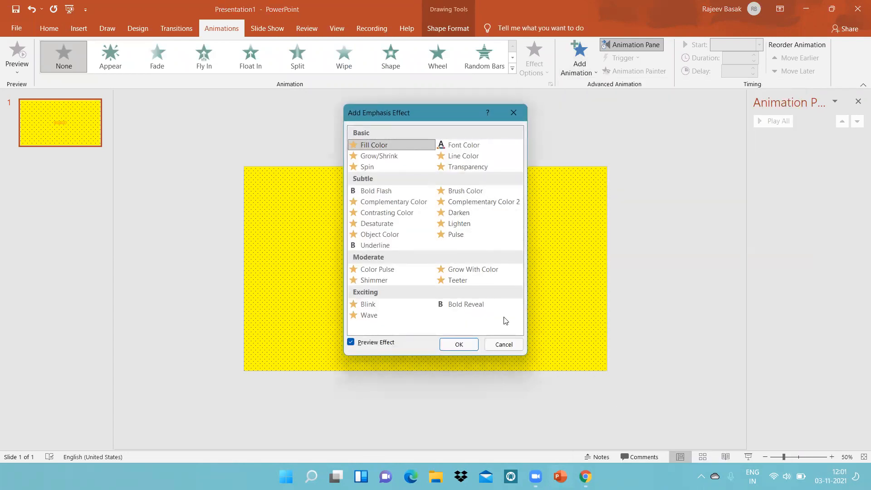
left_click(371, 280)
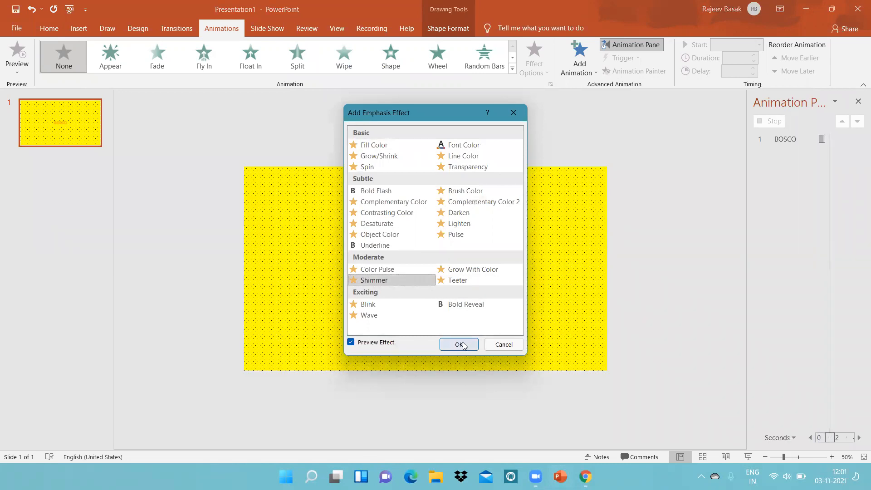
left_click(463, 346)
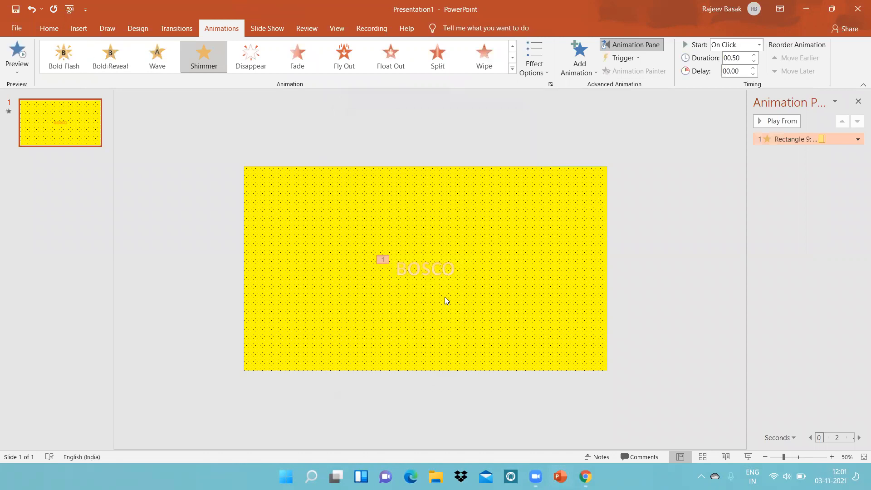
- Remove the Shimmer effect from the BOSCO WordArt
left_click(435, 274)
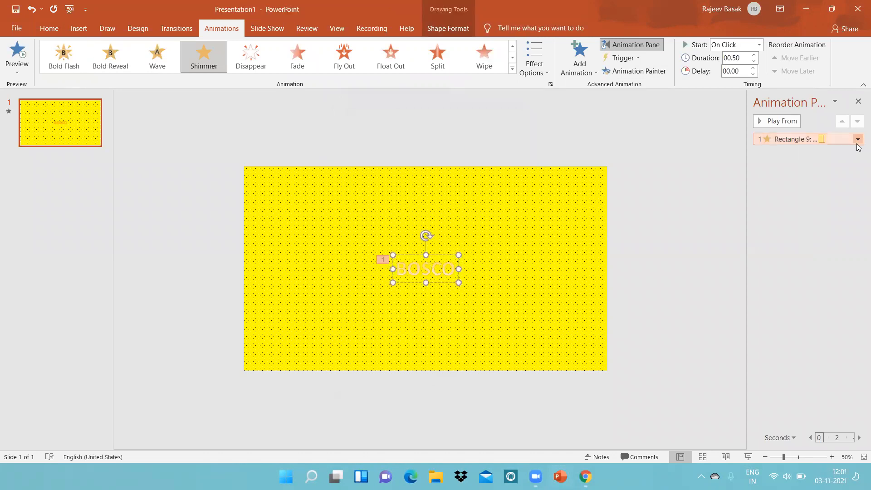
left_click(857, 140)
left_click(805, 231)
- Enlarge the BOSCO text to font size 166 and move it up to the middle of the slide
left_click(419, 273)
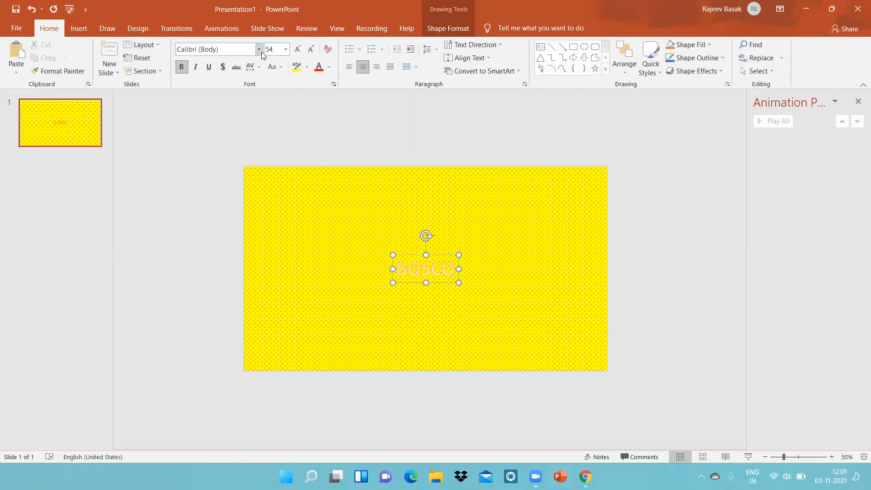
left_click(300, 49)
left_click(301, 49)
left_click(301, 49)
left_click(300, 49)
left_click(300, 49)
left_click(300, 49)
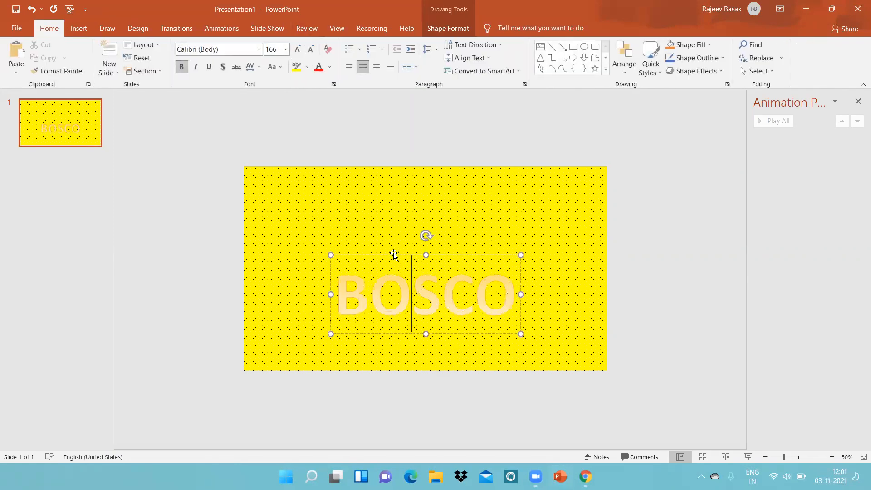
left_click_drag(393, 255, 393, 234)
- Add the Fly In entrance effect to the BOSCO WordArt
left_click(222, 28)
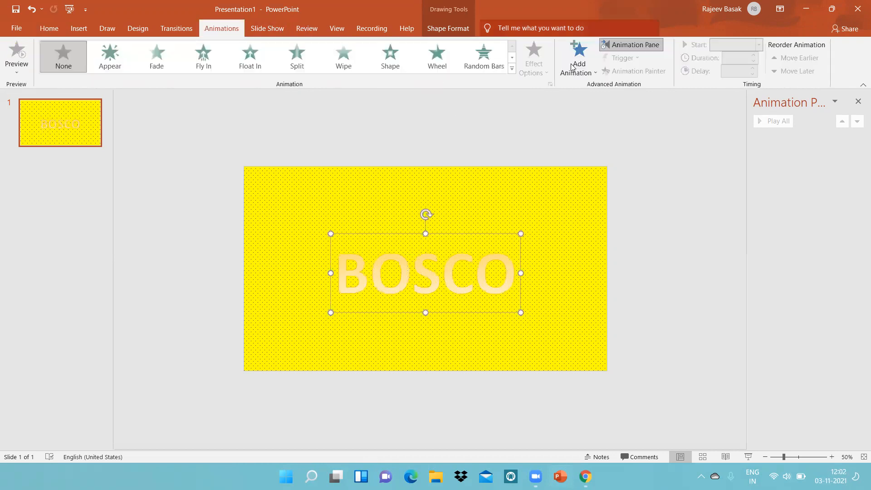
left_click(579, 57)
scroll(644, 370, "down", 3)
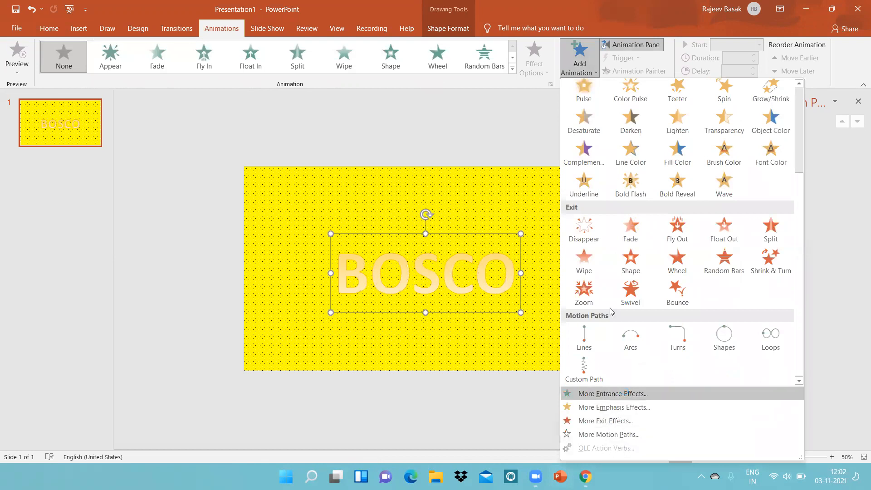
left_click(612, 394)
left_click_drag(414, 114, 712, 93)
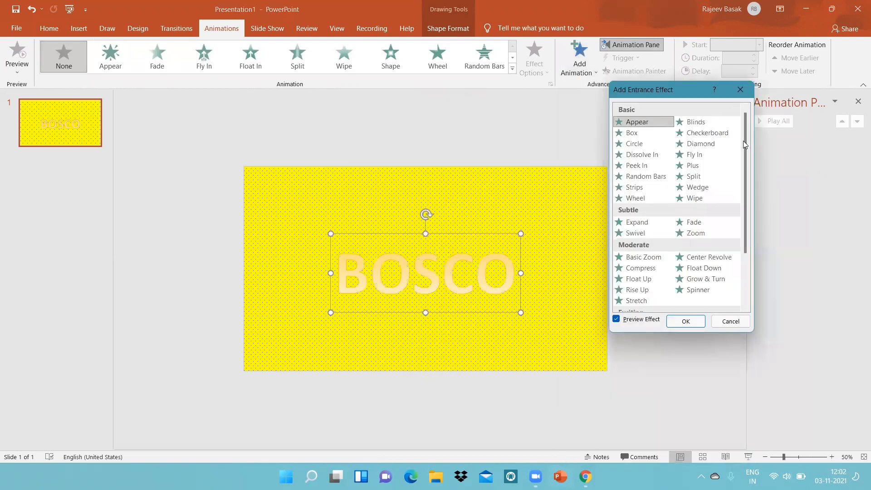
left_click(704, 157)
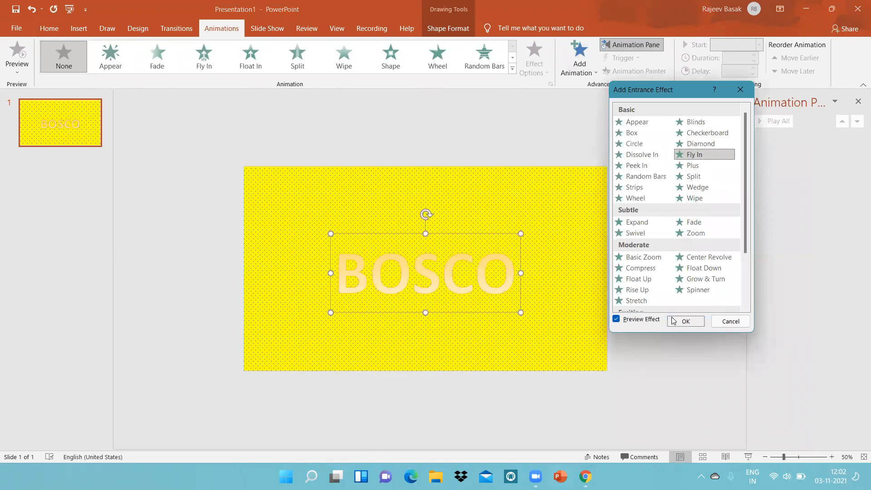
left_click(684, 321)
- Set the Fly In direction to From Top-Left and delete the BOSCO WordArt
left_click(546, 73)
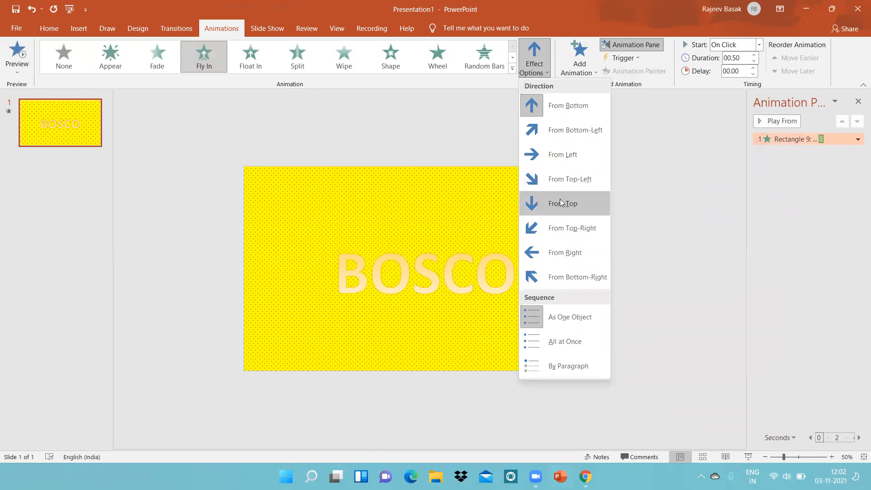
left_click(571, 185)
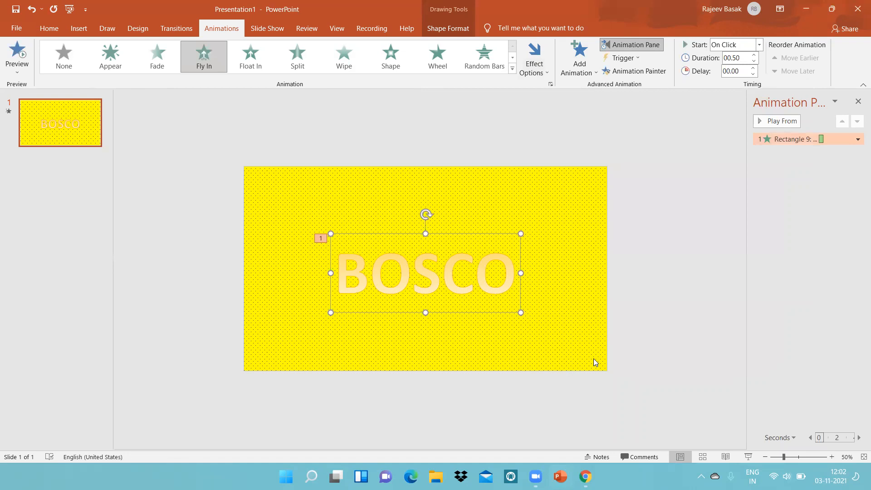
key("Delete")
- Change the slide background from the pattern to a solid white fill
right_click(439, 236)
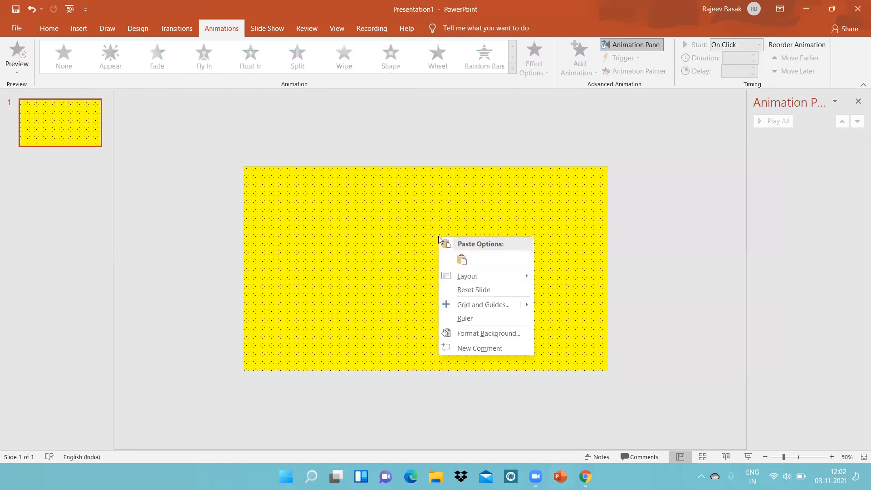
left_click(498, 337)
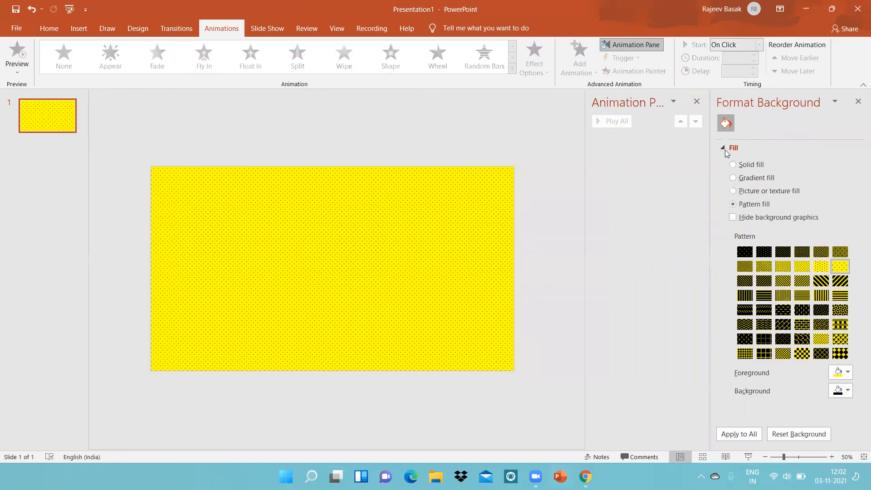
left_click(732, 165)
left_click(848, 239)
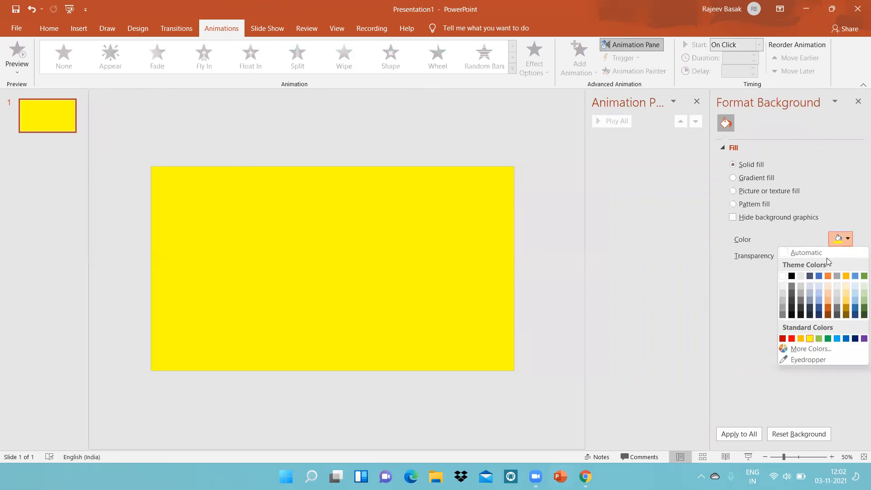
left_click(783, 276)
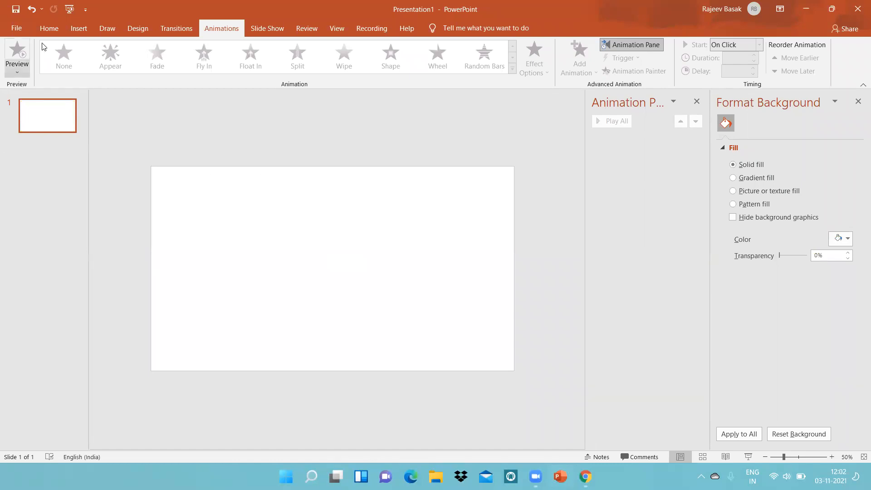
- Start inserting a text box on the blank slide
left_click(49, 28)
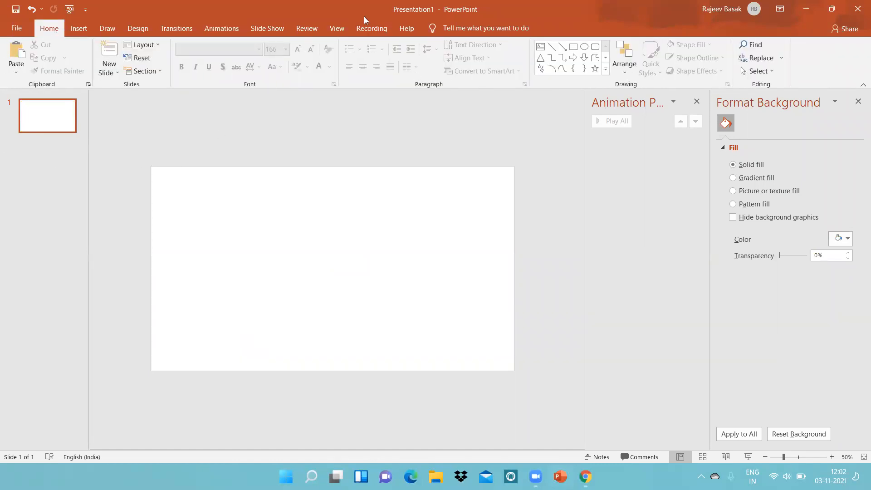
left_click(79, 29)
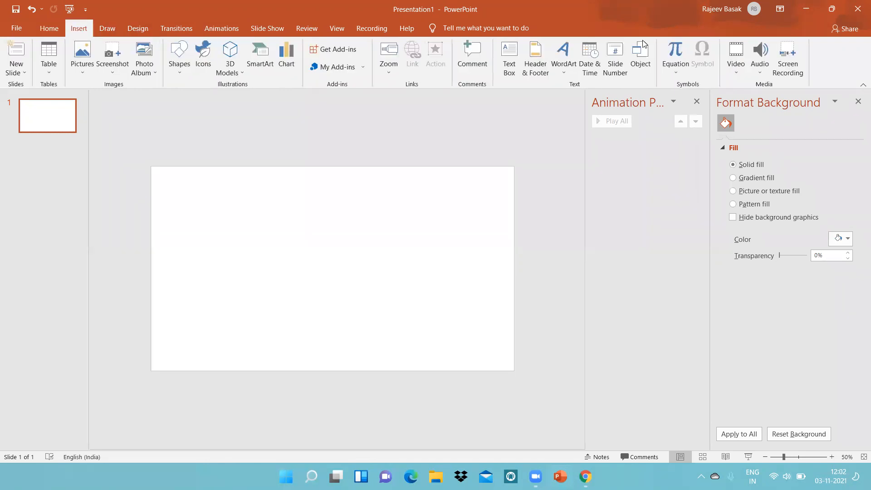
left_click(509, 58)
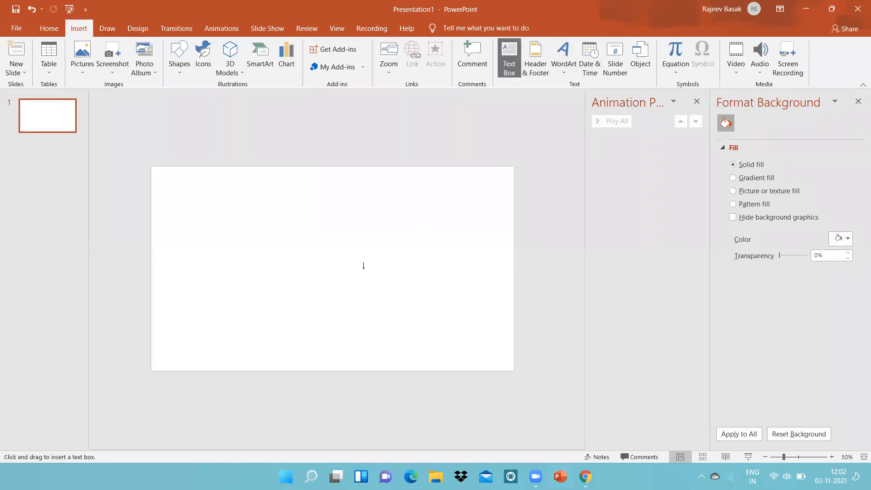